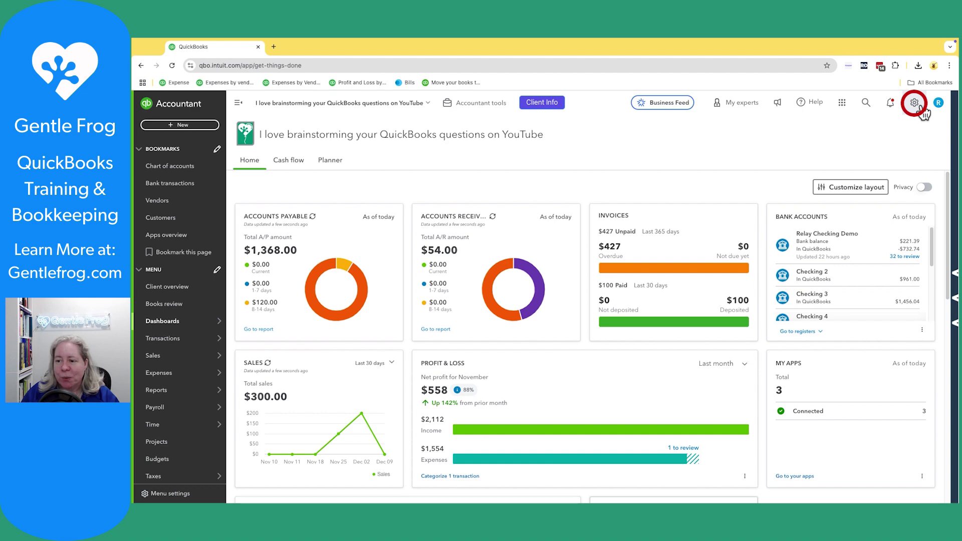
- Export the General ledger, Profit and loss, Balance sheet, Trial balance and Journal reports to Excel via Tools > Export data
{"action": "left_click", "coordinate": [914, 104]}
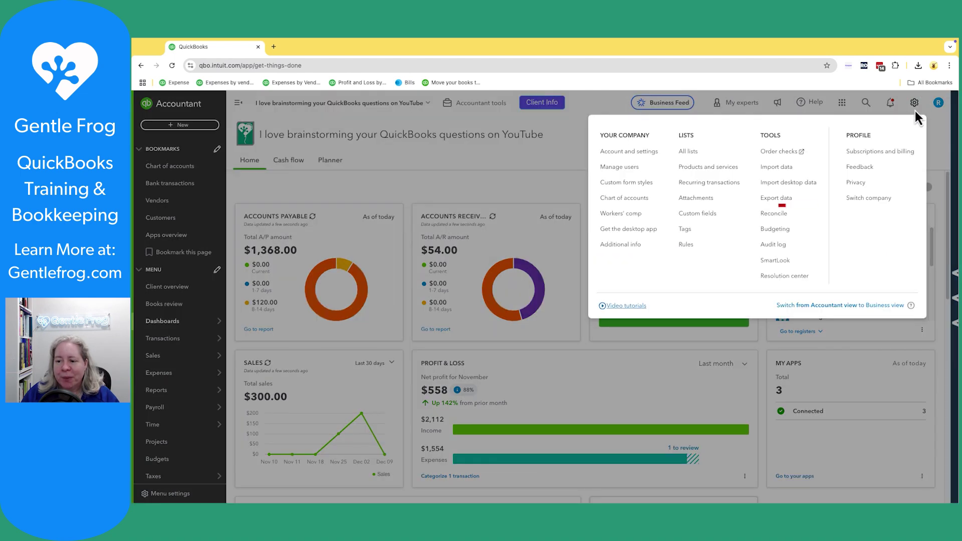
{"action": "left_click", "coordinate": [787, 200]}
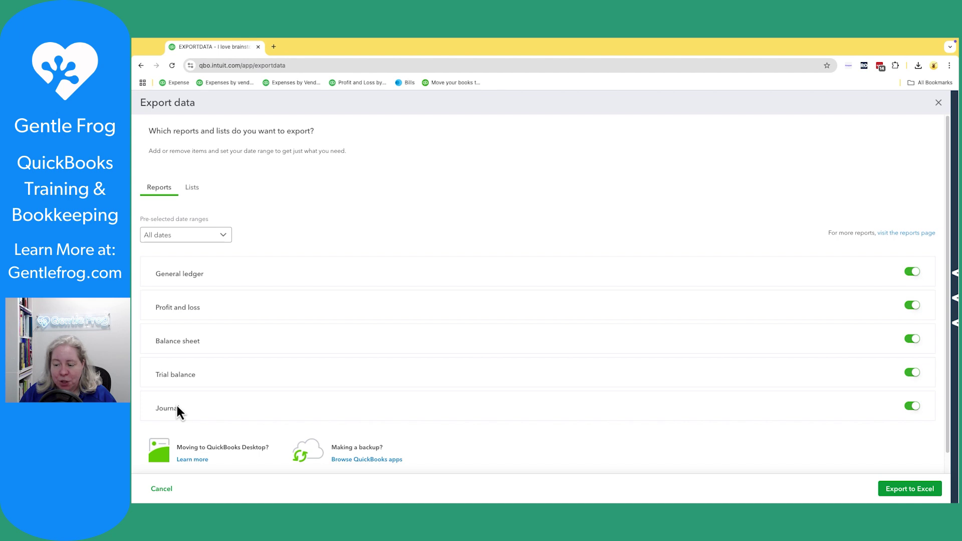
{"action": "left_click", "coordinate": [906, 491]}
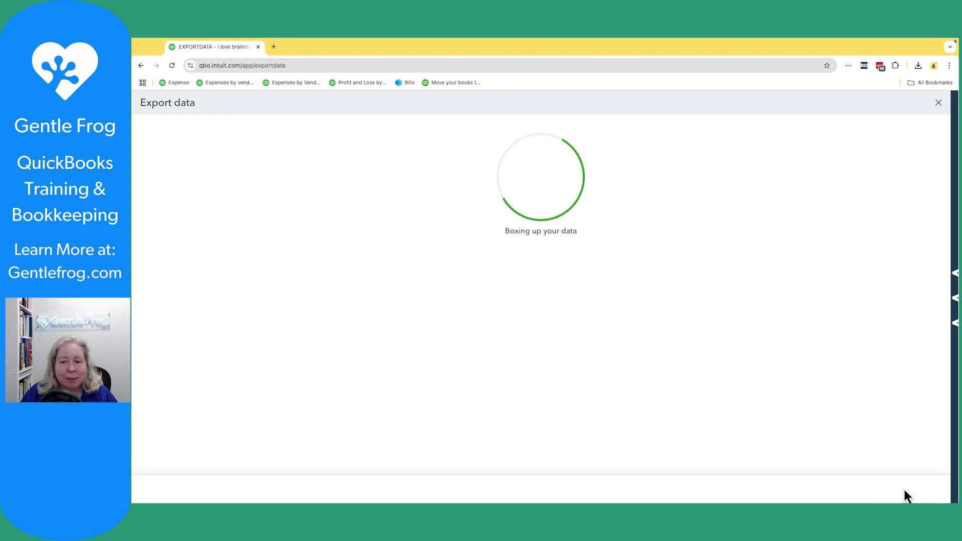
- Open the downloaded export archive from the browser's downloads list to show its Excel files in Finder
{"action": "left_click", "coordinate": [917, 66]}
{"action": "left_click", "coordinate": [846, 106]}
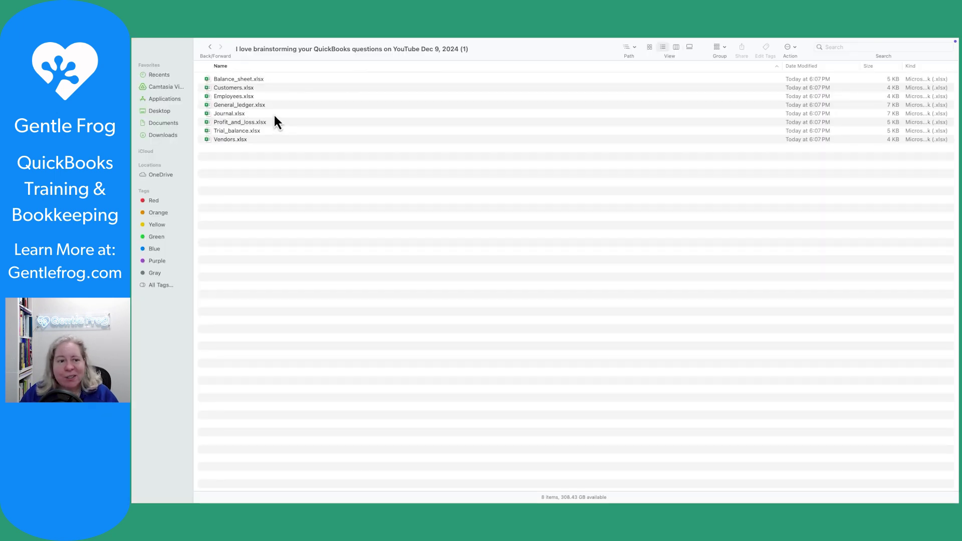
- Open Profit_and_loss.xlsx in Excel, zoom the sheet to 170%, and select the All Dates period cell A3
{"action": "double_click", "coordinate": [237, 121]}
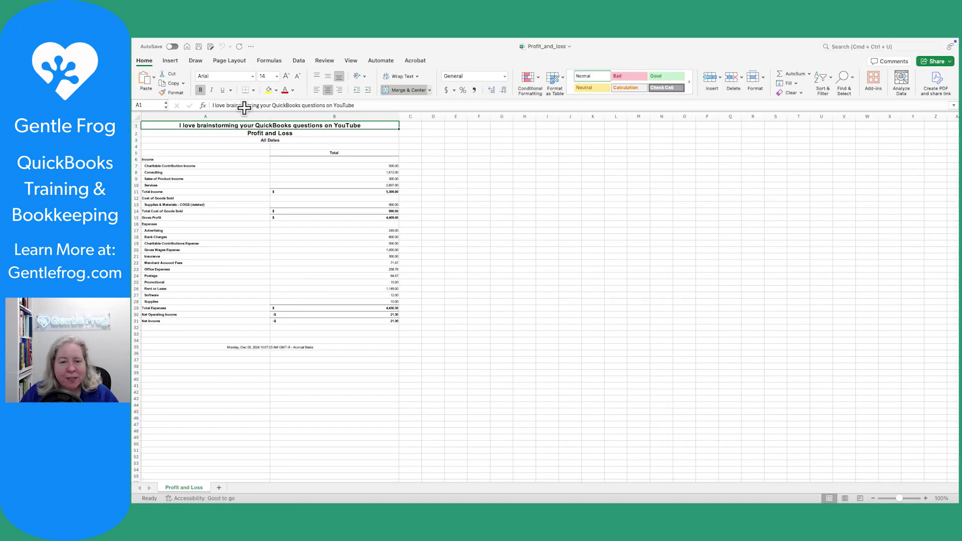
{"action": "left_click", "coordinate": [925, 498]}
{"action": "left_click", "coordinate": [925, 498]}
{"action": "left_click", "coordinate": [925, 498]}
{"action": "left_click", "coordinate": [926, 499]}
{"action": "left_click", "coordinate": [925, 498]}
{"action": "left_click", "coordinate": [925, 498]}
{"action": "left_click", "coordinate": [925, 498]}
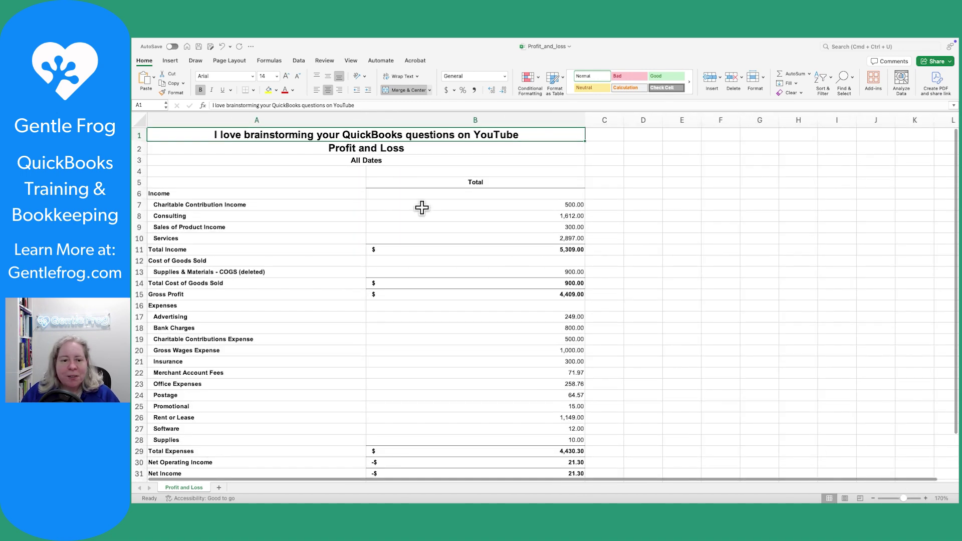
{"action": "left_click", "coordinate": [348, 161]}
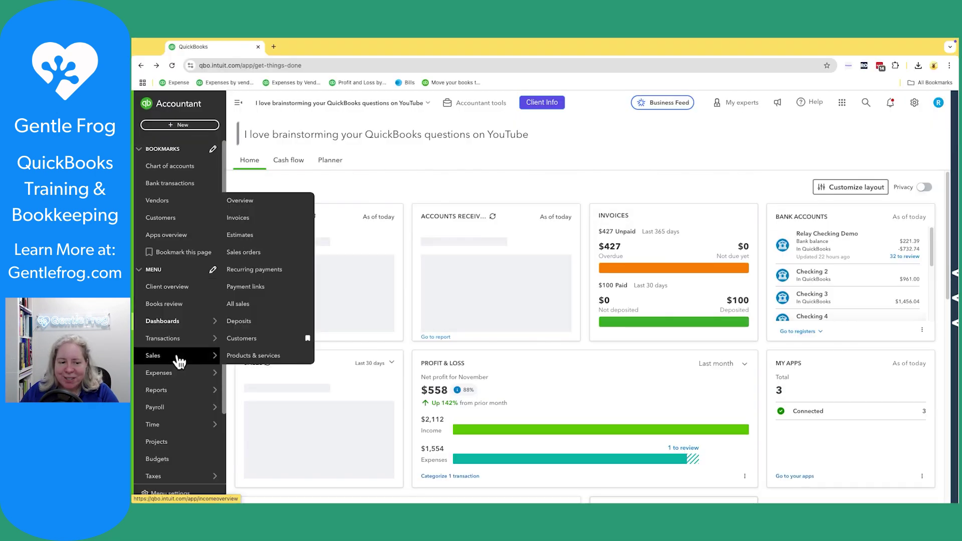
- Open the Profit and Loss report from the Reports list
{"action": "mouse_move", "coordinate": [186, 368]}
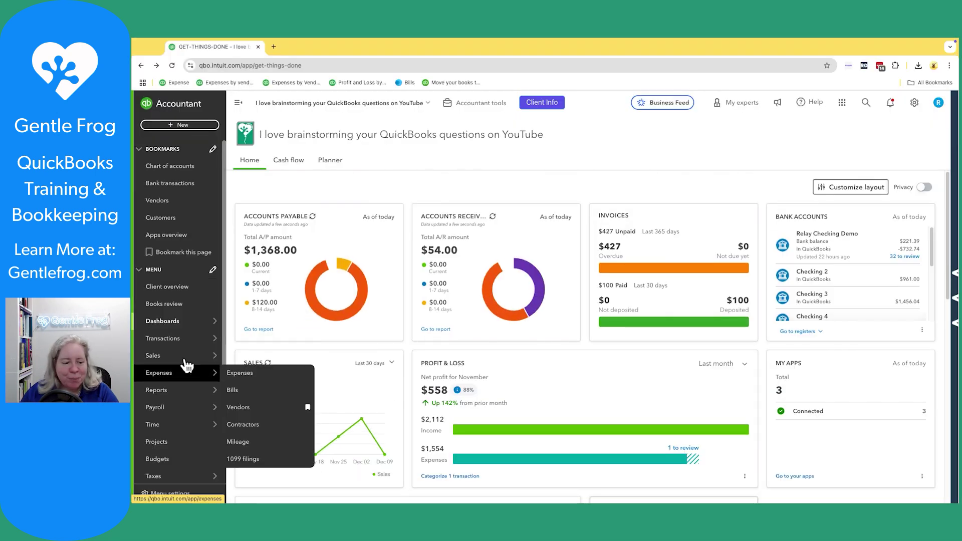
{"action": "mouse_move", "coordinate": [251, 397]}
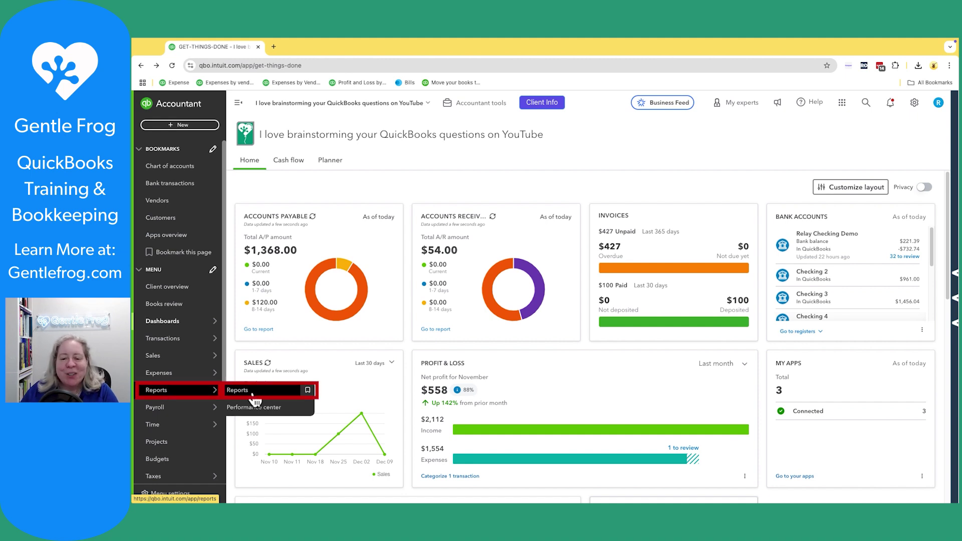
{"action": "left_click", "coordinate": [251, 392]}
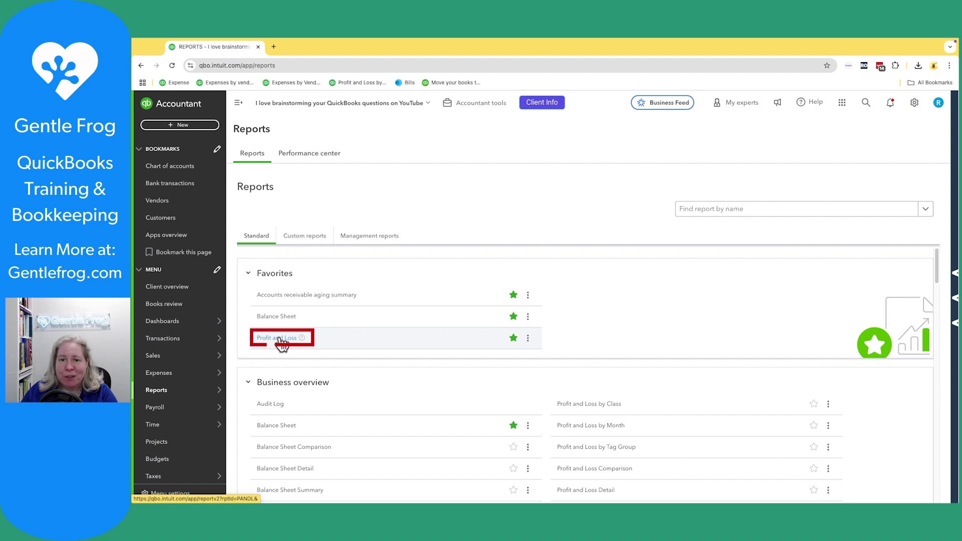
{"action": "left_click", "coordinate": [279, 340]}
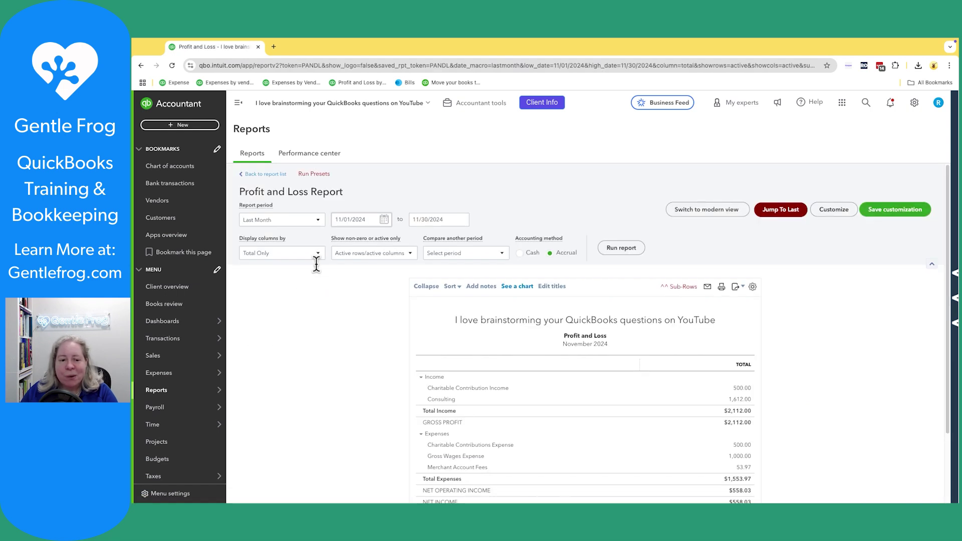
- Set the report dates to 01/01/2024 through 03/31/2024 and rerun the report
{"action": "left_click", "coordinate": [339, 219]}
{"action": "type", "text": "010124"}
{"action": "key", "text": "Tab"}
{"action": "type", "text": "033124"}
{"action": "key", "text": "Tab"}
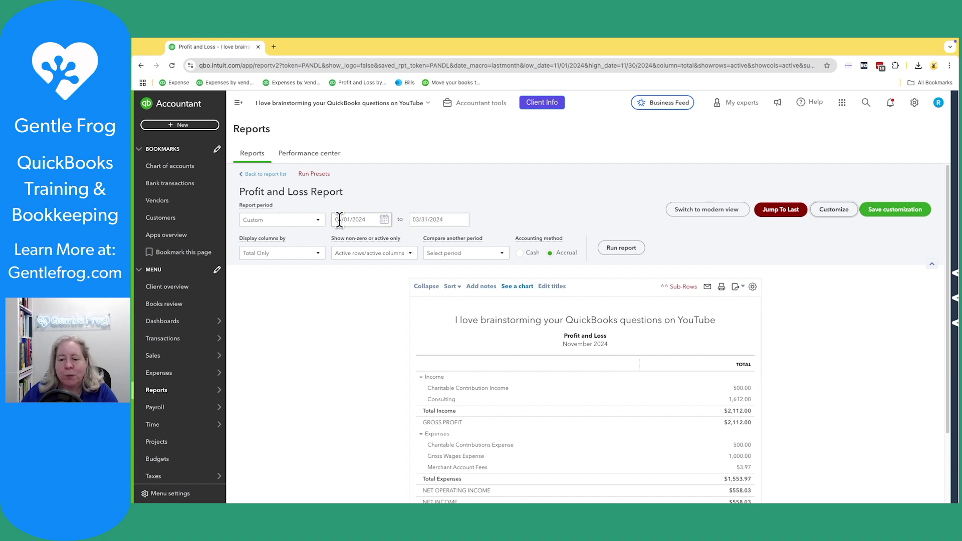
{"action": "left_click", "coordinate": [621, 248]}
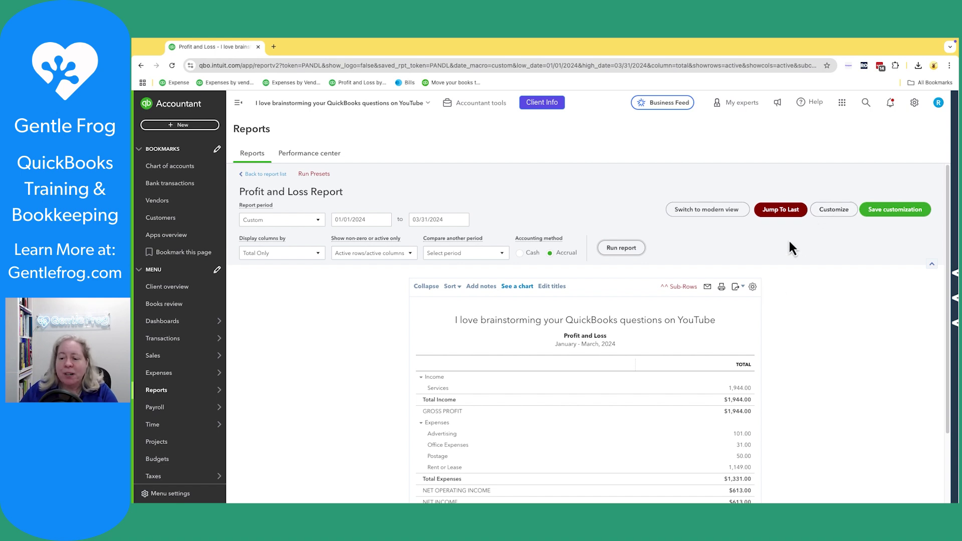
- Export the classic January–March 2024 Profit and Loss to Excel, then switch to modern view
{"action": "left_click", "coordinate": [736, 290]}
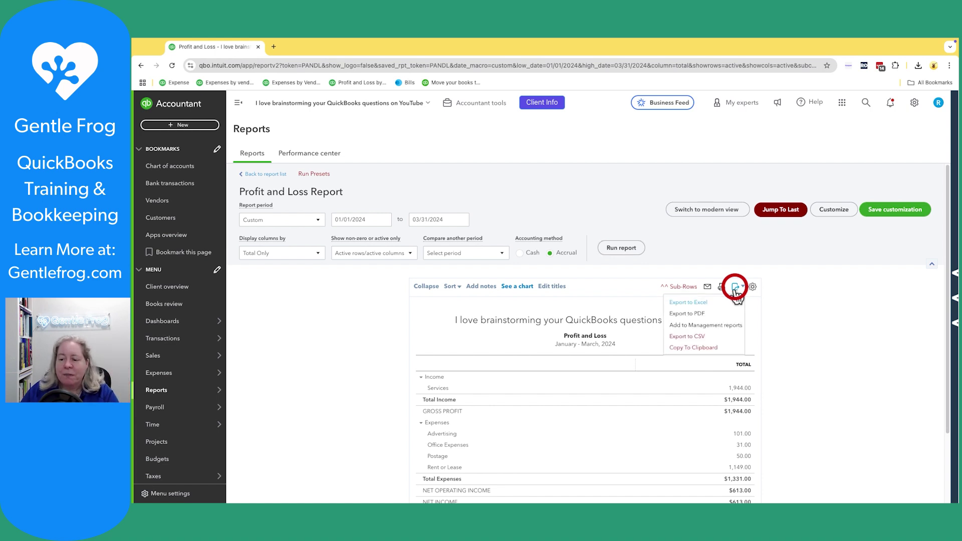
{"action": "left_click", "coordinate": [693, 303]}
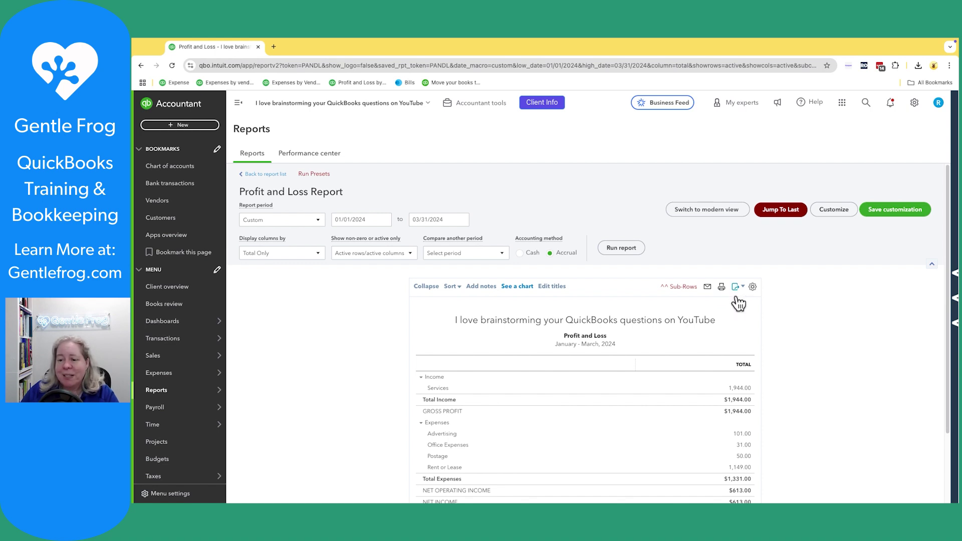
{"action": "left_click", "coordinate": [716, 213]}
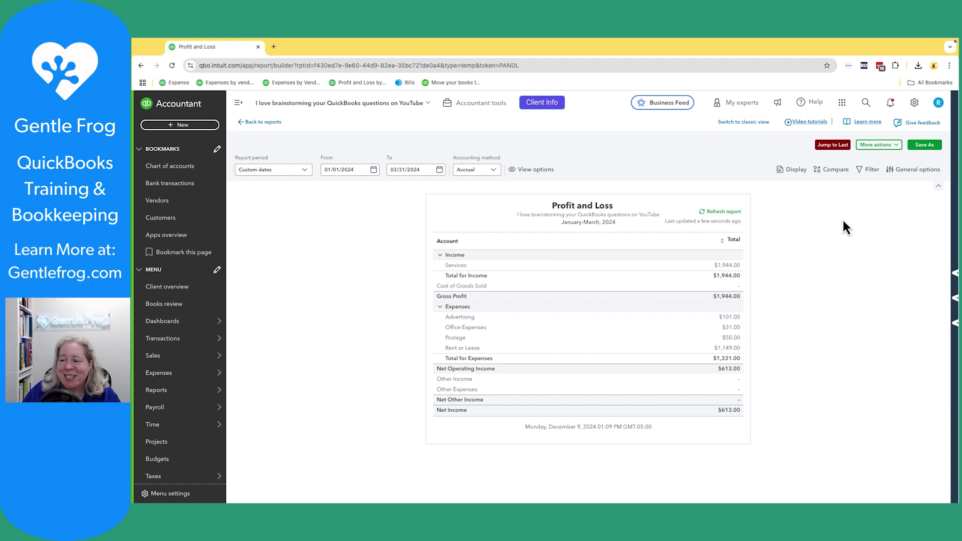
- Export the modern-view Profit and Loss report to Excel from More actions
{"action": "left_click", "coordinate": [888, 145]}
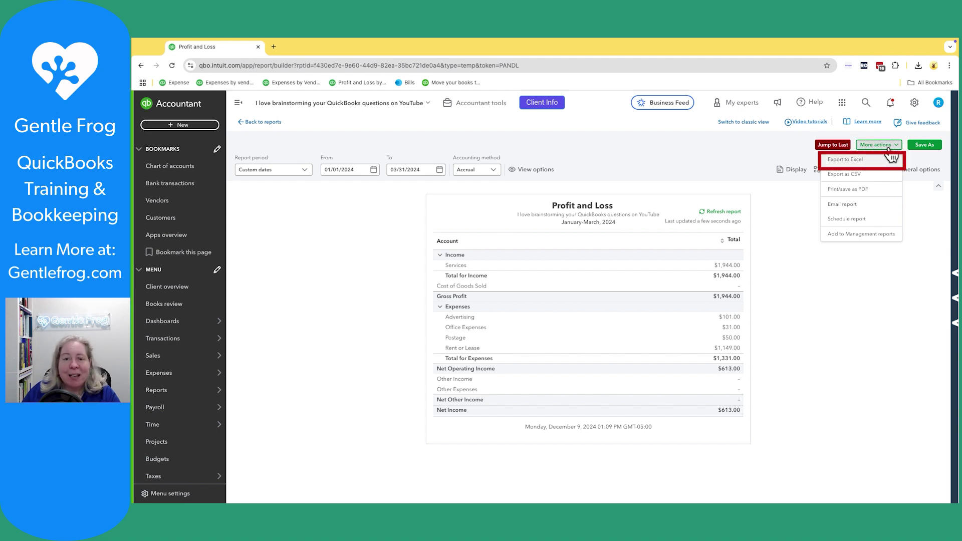
{"action": "left_click", "coordinate": [867, 160]}
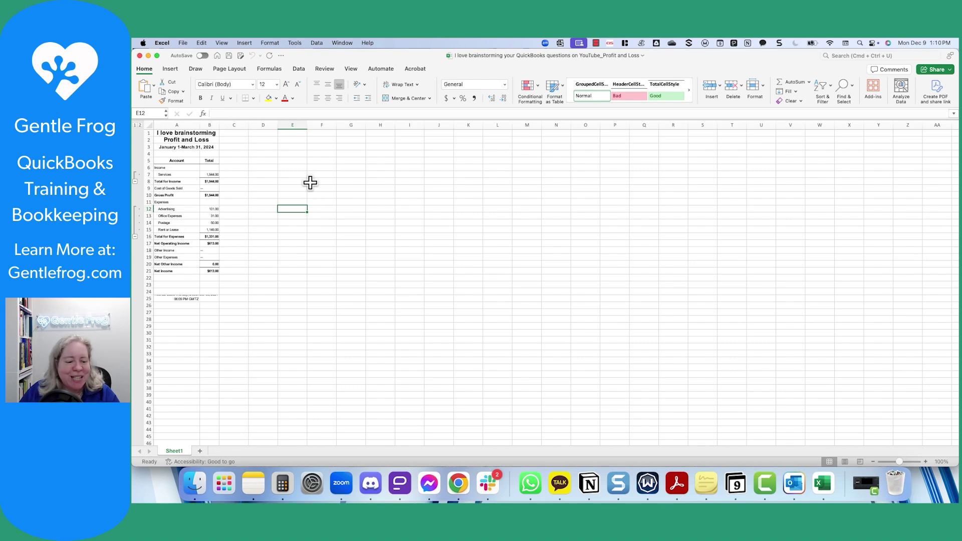
- Zoom the modern export to 180%, collapse and re-expand the Services group, then move and hide its window
{"action": "left_click", "coordinate": [925, 462]}
{"action": "left_click", "coordinate": [925, 461]}
{"action": "left_click", "coordinate": [925, 461]}
{"action": "left_click", "coordinate": [925, 462]}
{"action": "left_click", "coordinate": [925, 461]}
{"action": "left_click", "coordinate": [925, 461]}
{"action": "left_click", "coordinate": [925, 461]}
{"action": "left_click", "coordinate": [925, 462]}
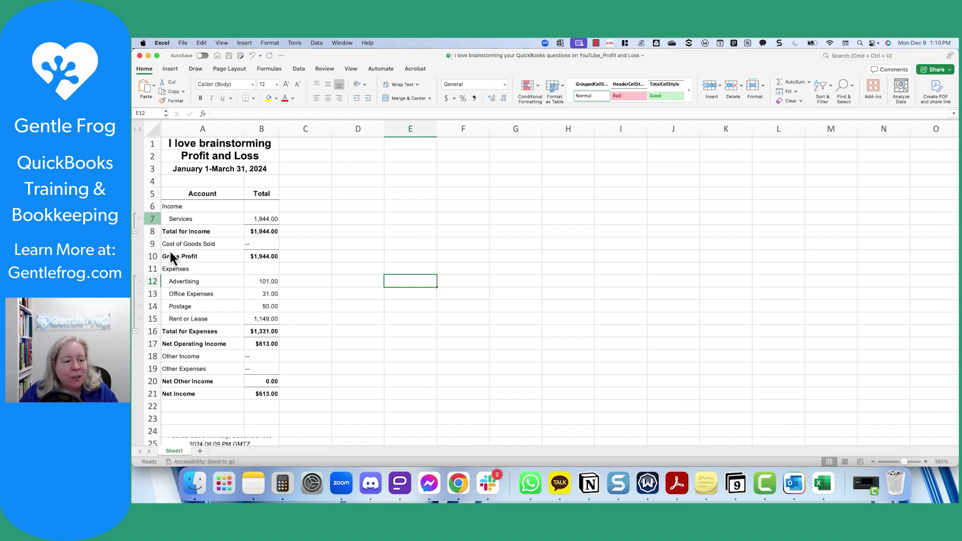
{"action": "left_click", "coordinate": [135, 232]}
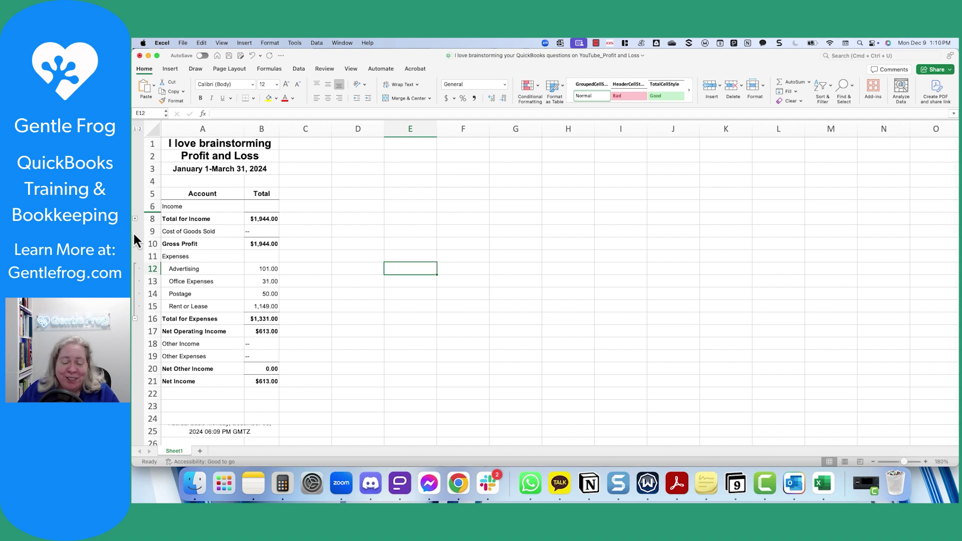
{"action": "left_click", "coordinate": [134, 219]}
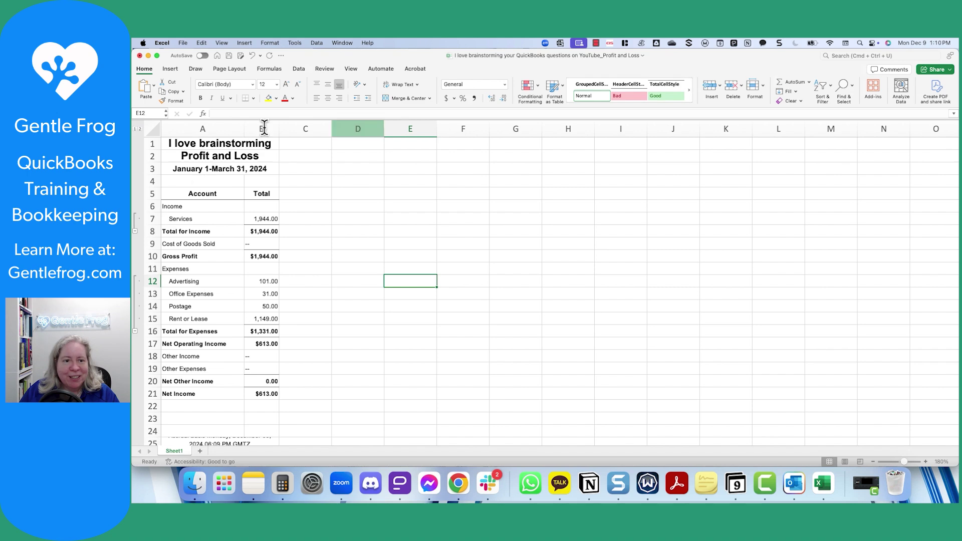
{"action": "left_click_drag", "start_coordinate": [345, 56], "coordinate": [576, 155]}
{"action": "key", "text": "cmd+w"}
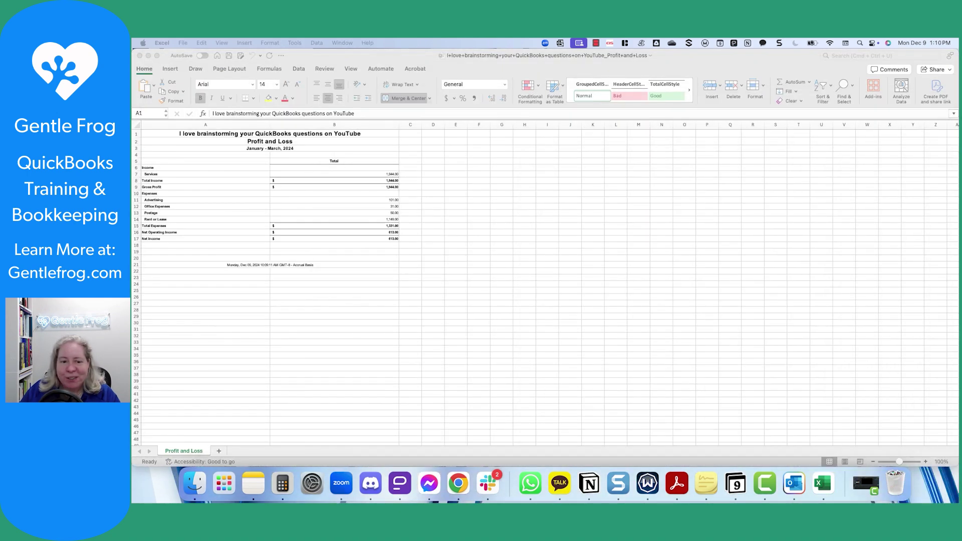
- Zoom the classic sheet to 140% and drag the modern-export window beside it
{"action": "left_click", "coordinate": [925, 462]}
{"action": "left_click", "coordinate": [925, 462]}
{"action": "left_click", "coordinate": [925, 462]}
{"action": "left_click", "coordinate": [925, 462]}
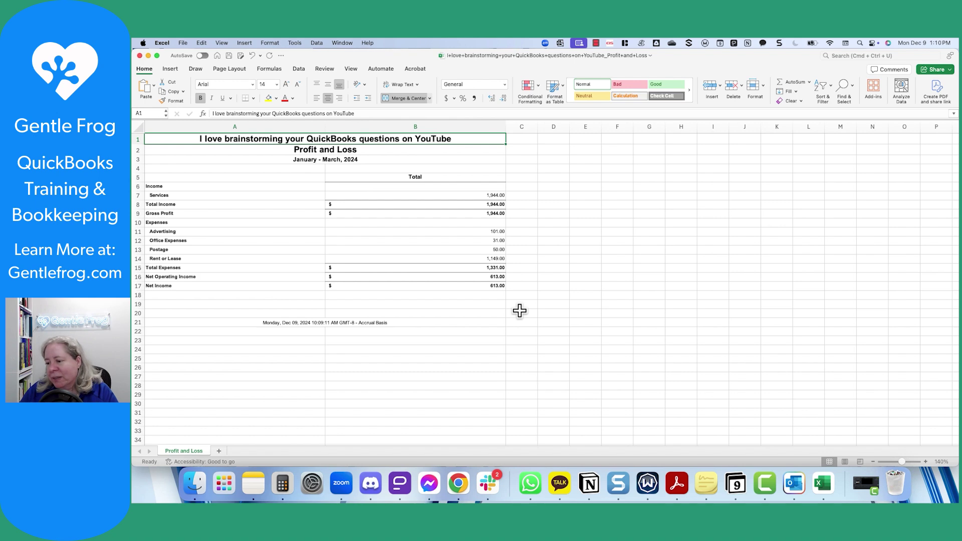
{"action": "left_click_drag", "start_coordinate": [626, 56], "coordinate": [489, 56]}
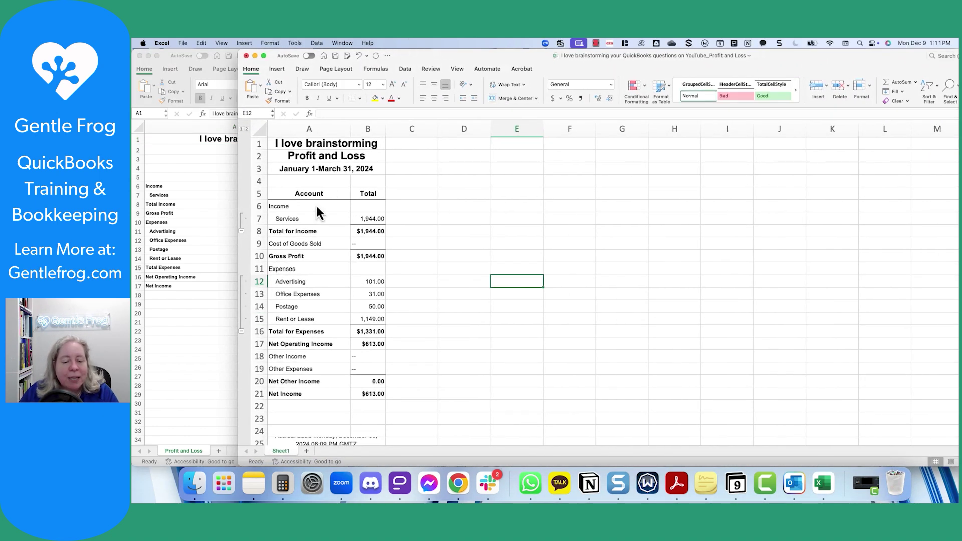
- Collapse and re-expand the modern export's expense rows 12–15, then bring the classic workbook forward
{"action": "left_click", "coordinate": [241, 331]}
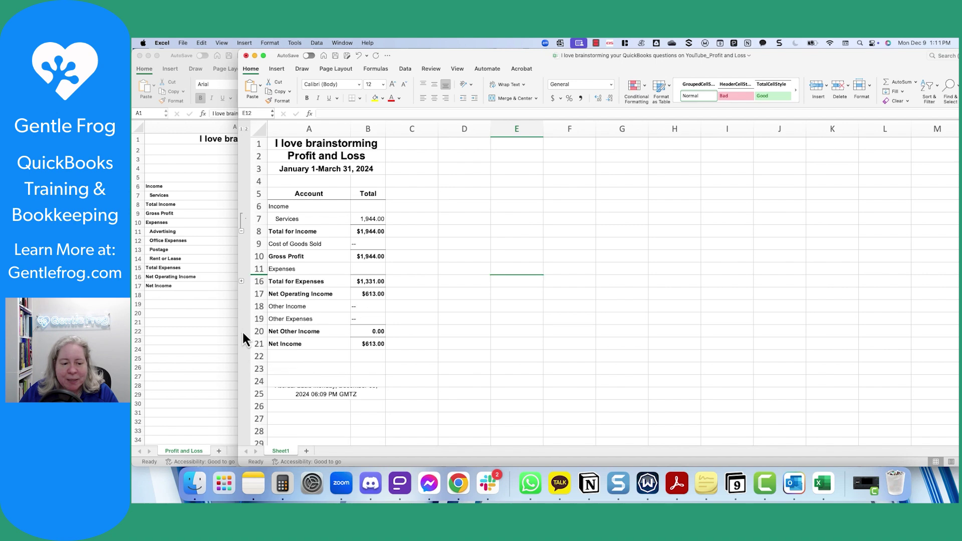
{"action": "left_click", "coordinate": [241, 281]}
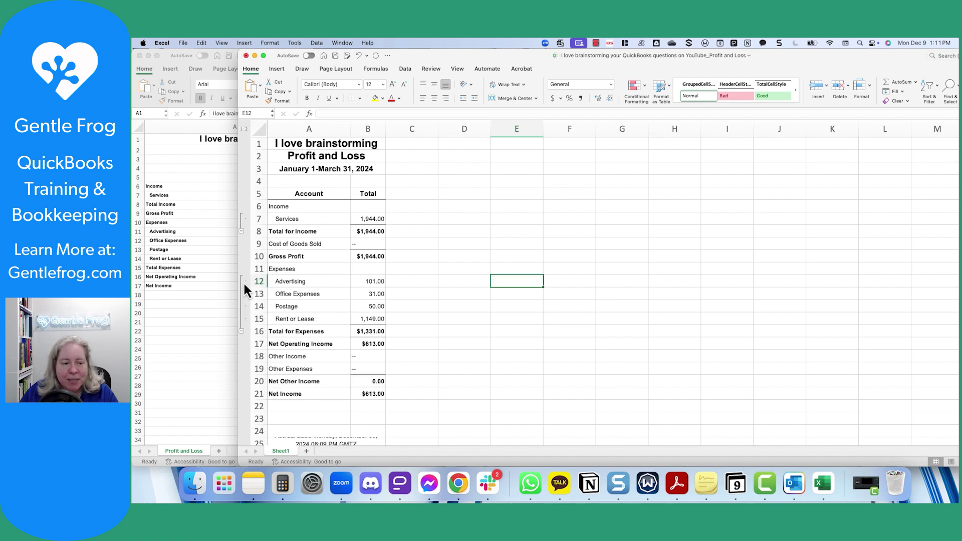
{"action": "left_click", "coordinate": [203, 305]}
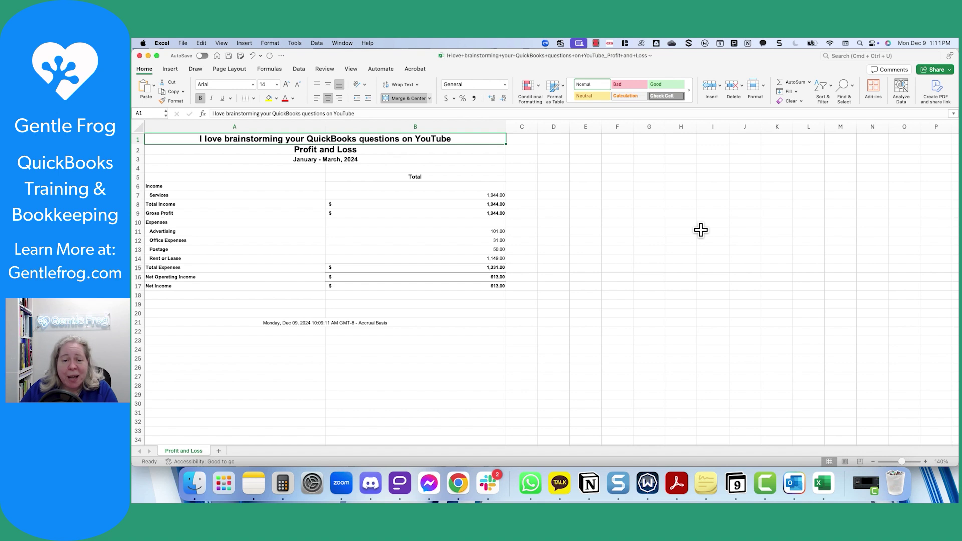
{"action": "left_click_drag", "start_coordinate": [169, 231], "coordinate": [173, 270]}
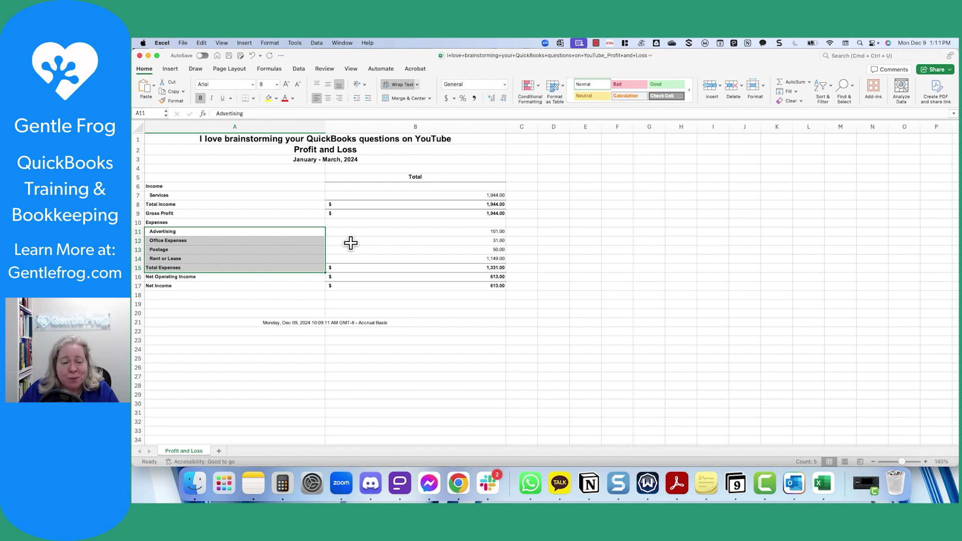
{"action": "left_click", "coordinate": [269, 299]}
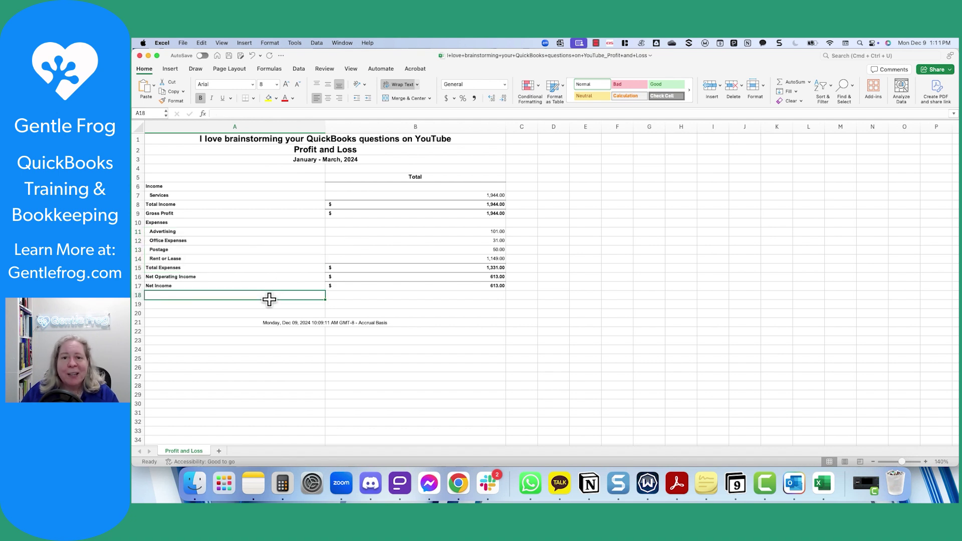